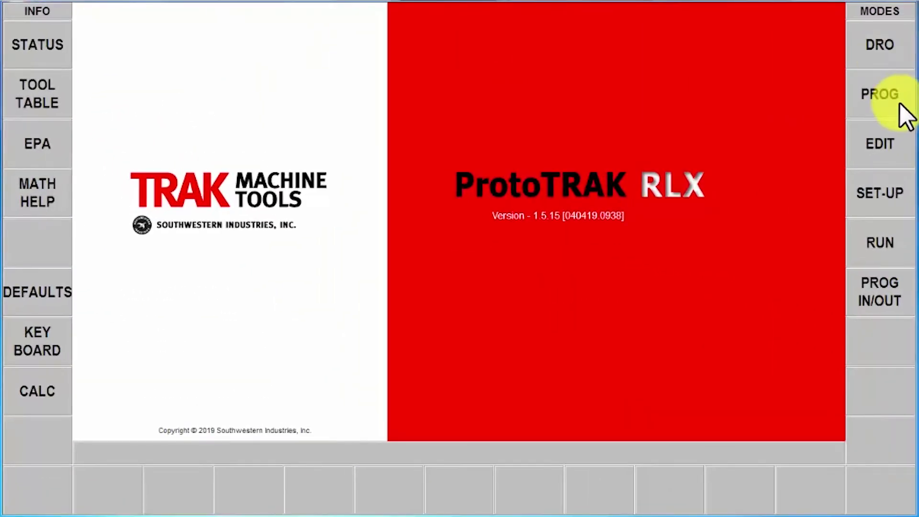
Open the RLX TOOL SETUP program in programming mode and go to Event 1, the turning cycle.
left_click(895, 106)
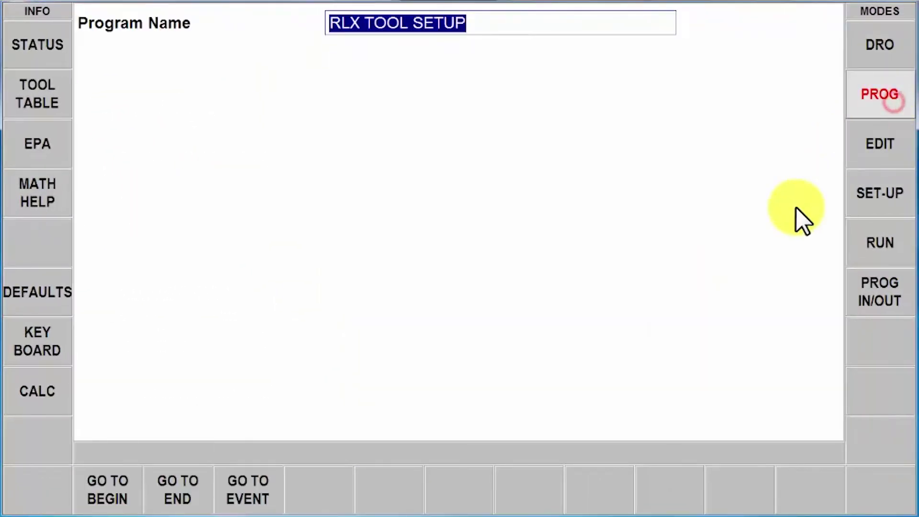
left_click(107, 497)
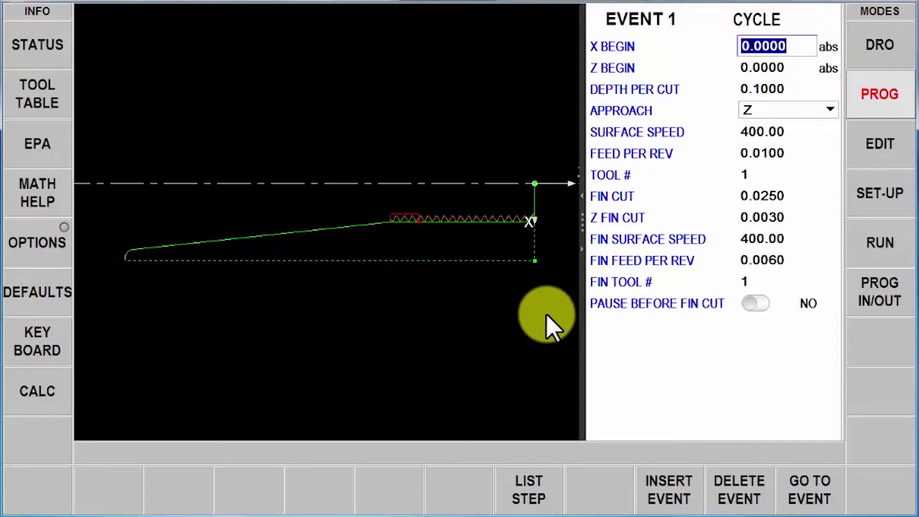
In the tool table, make tool 1 an RH TURN/FACE carbide tool with 0.0310 tip radius.
left_click(26, 94)
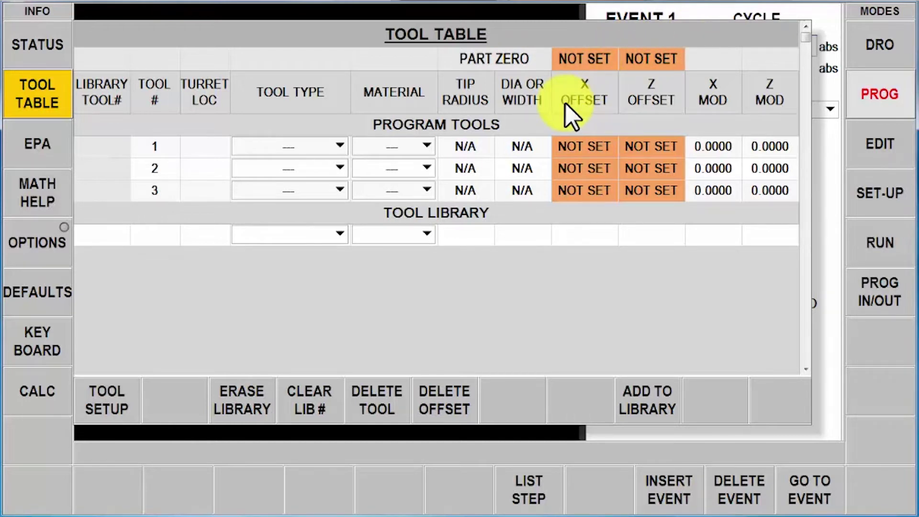
left_click(340, 146)
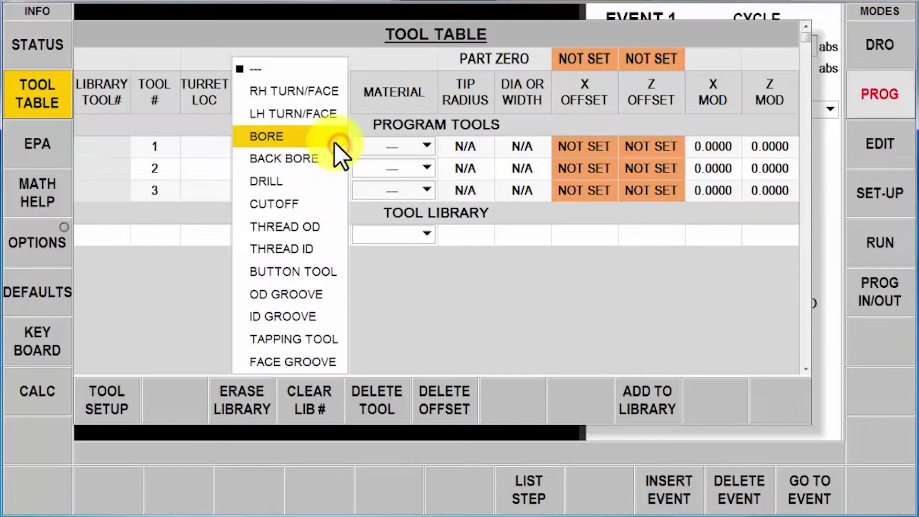
left_click(313, 93)
left_click(421, 146)
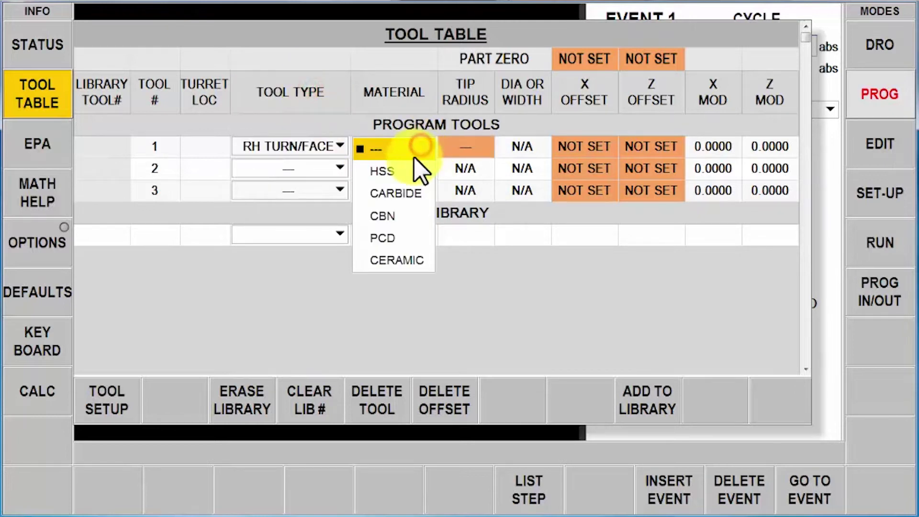
left_click(401, 192)
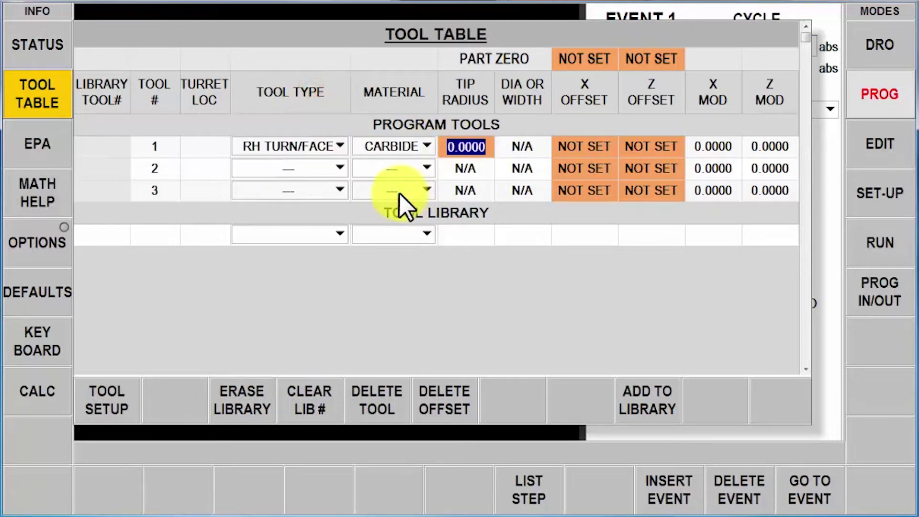
type(".031")
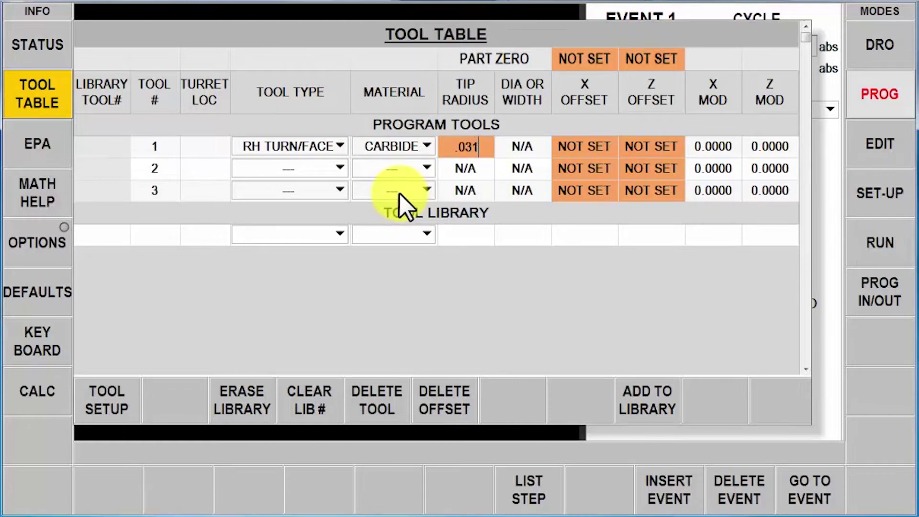
key("Return")
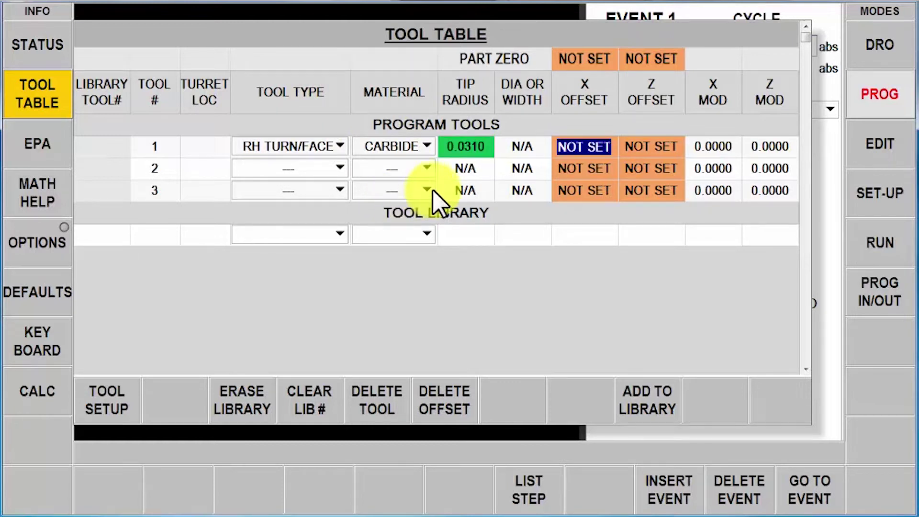
Set tool 1's X offset to 1 and Z offset to 0 in Tool Setup.
left_click(122, 410)
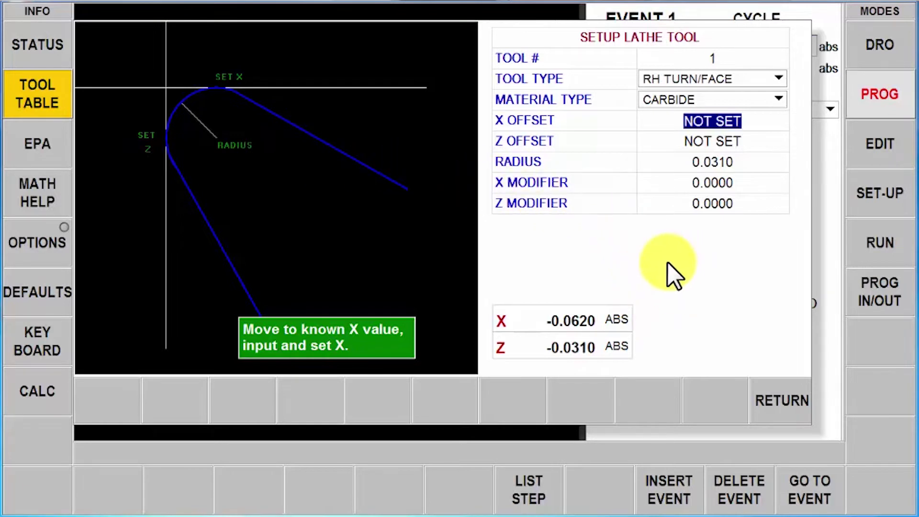
type("1")
key("Return")
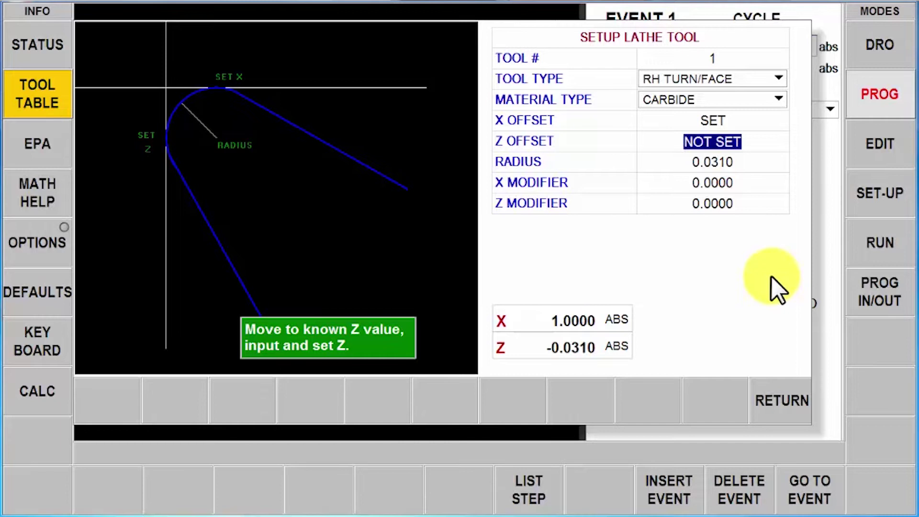
type("0")
key("Return")
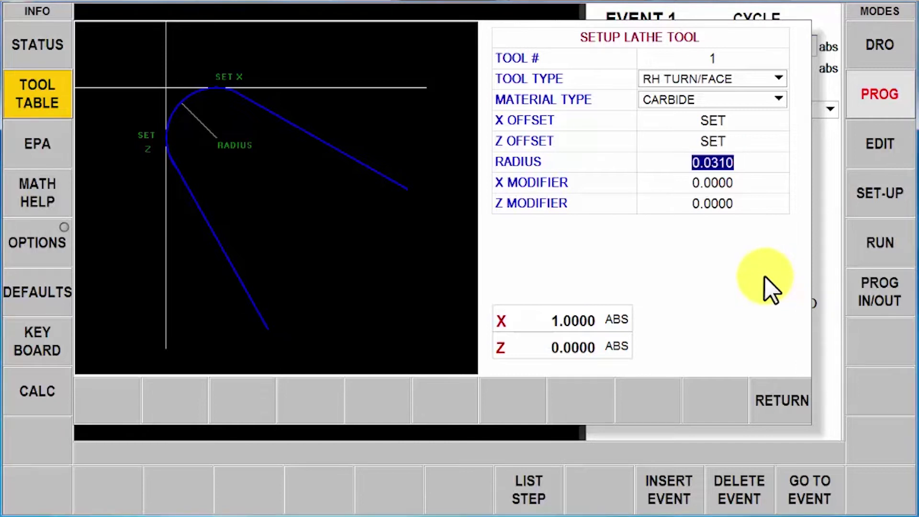
left_click(801, 405)
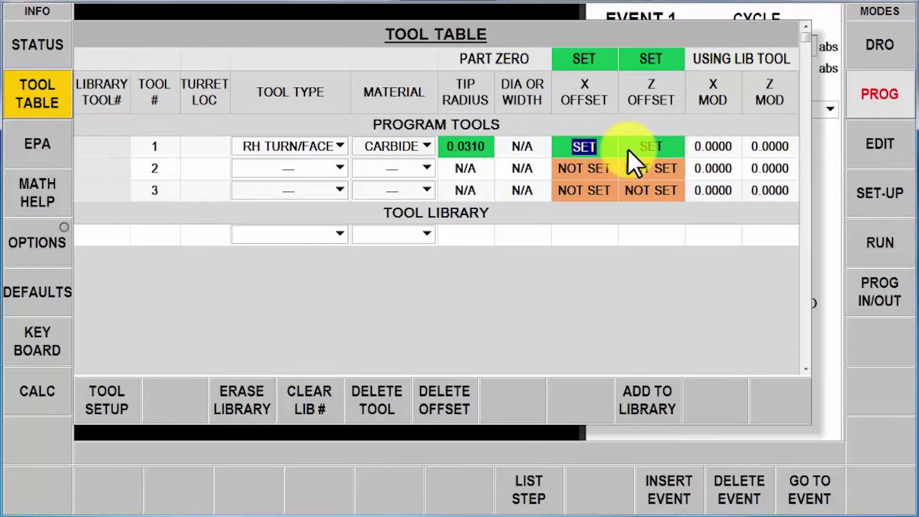
Add tool 1 to the tool library with library tool number 101.
left_click(647, 403)
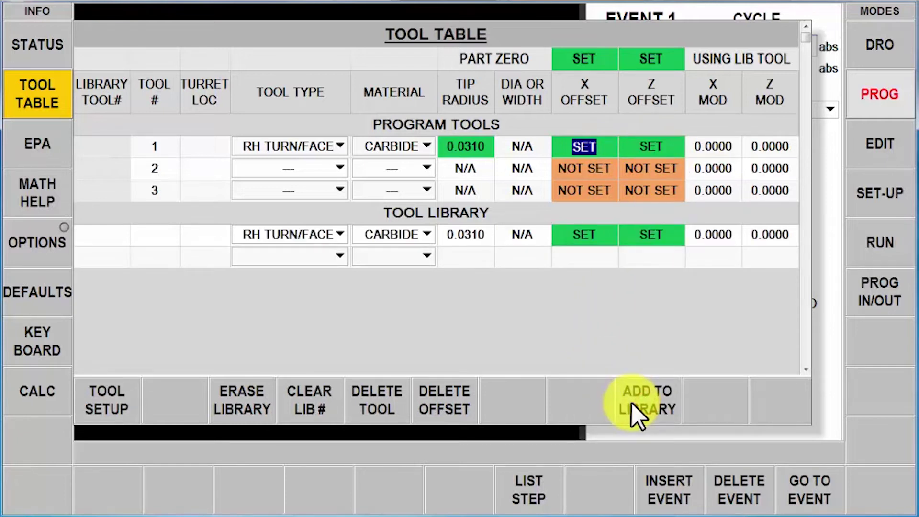
left_click(115, 238)
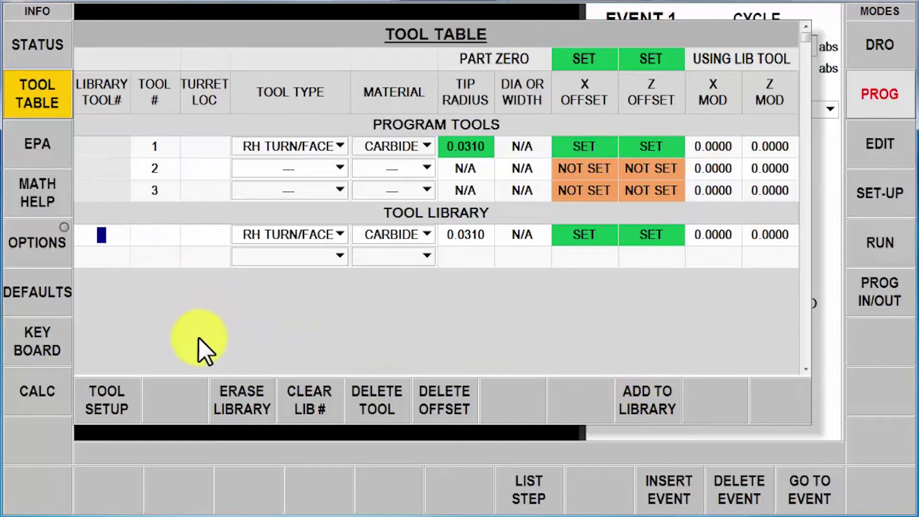
type("101")
key("Tab")
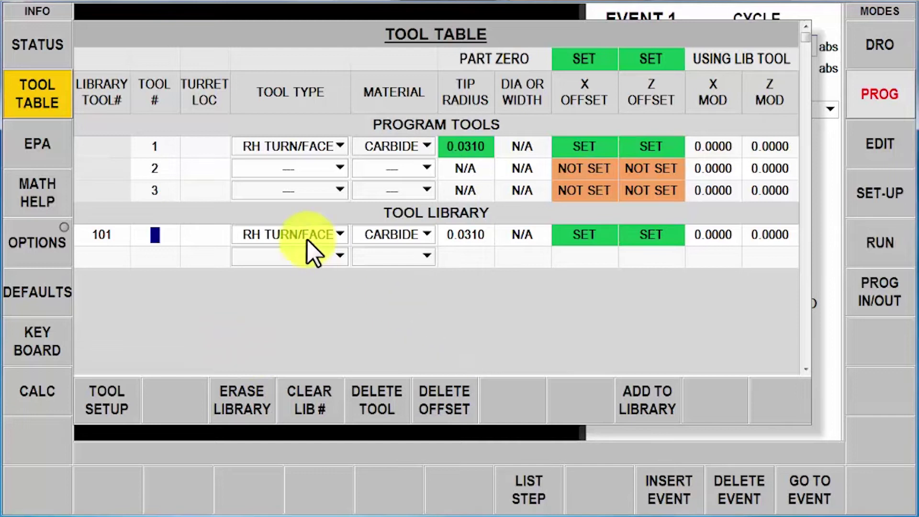
Make tool 2 an OD GROOVE carbide tool with 0.0930 width.
left_click(339, 169)
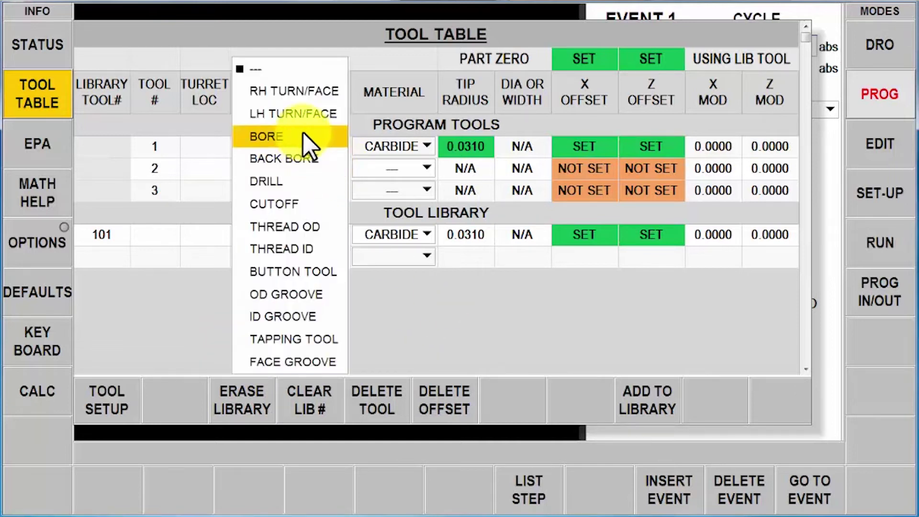
left_click(305, 294)
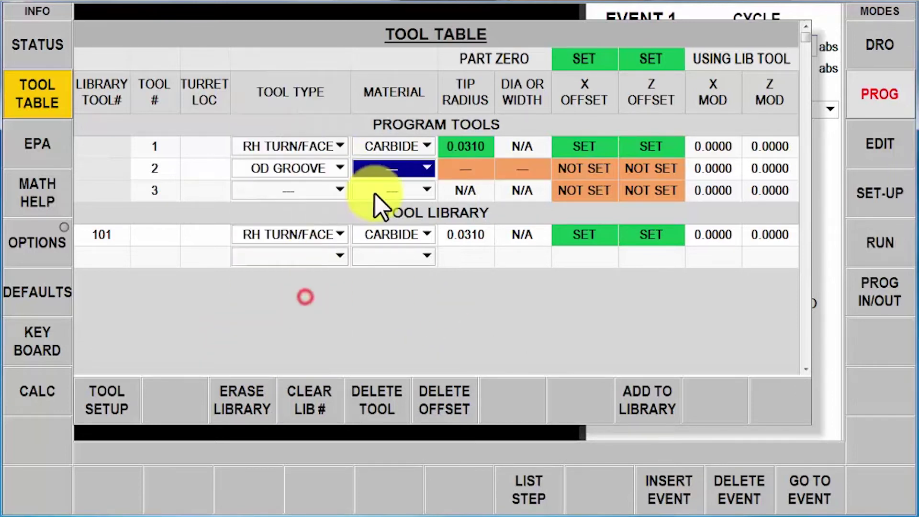
left_click(397, 171)
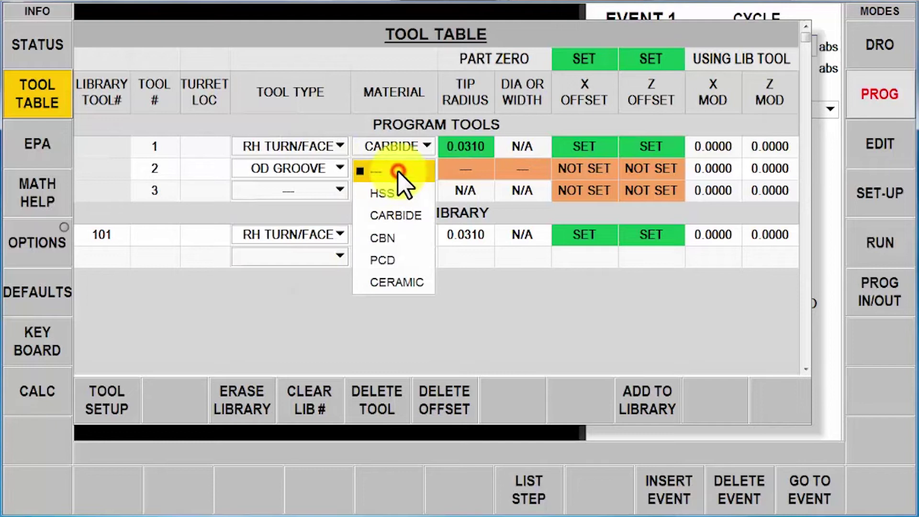
left_click(399, 213)
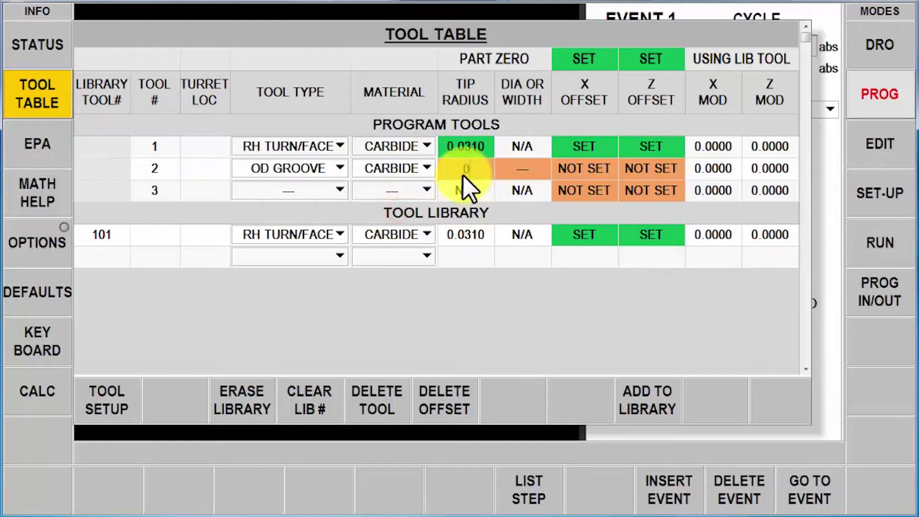
key("Return")
type(".093")
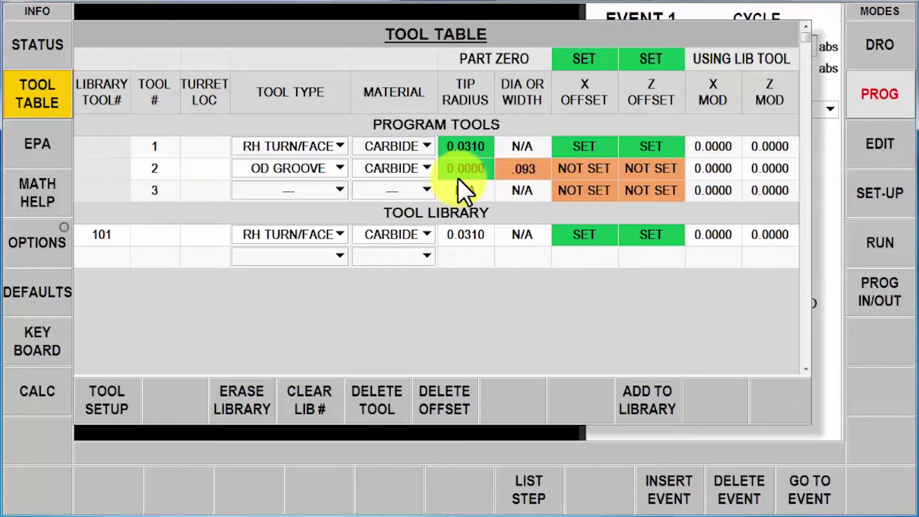
key("Return")
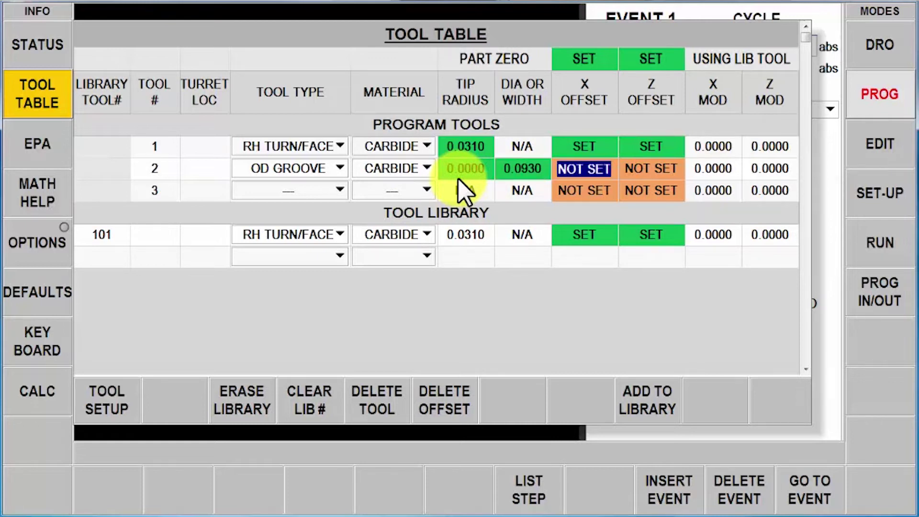
Set tool 2's X offset to 1 and Z offset to 0 in Tool Setup.
left_click(125, 411)
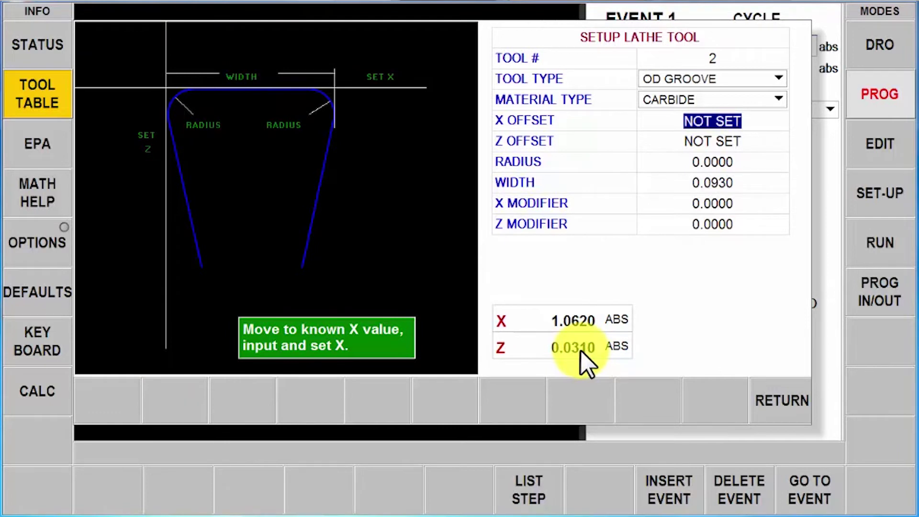
type("1")
key("Return")
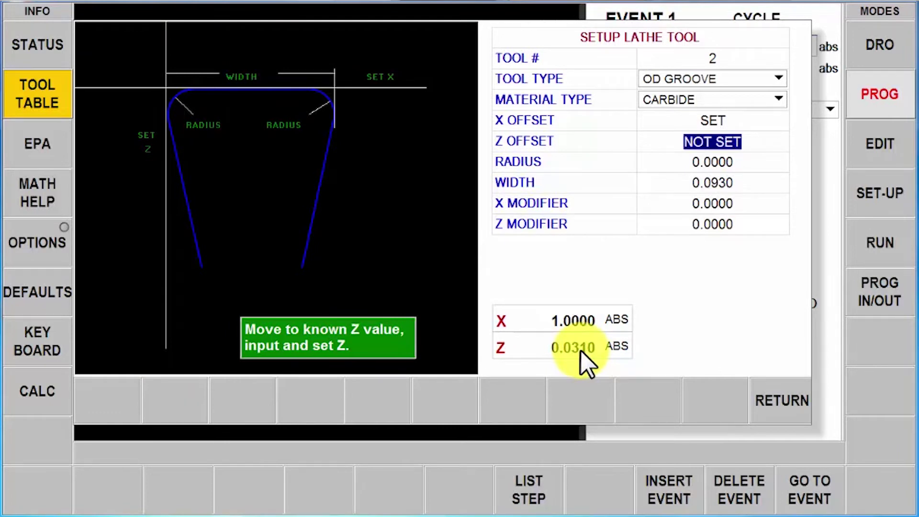
type("0")
key("Return")
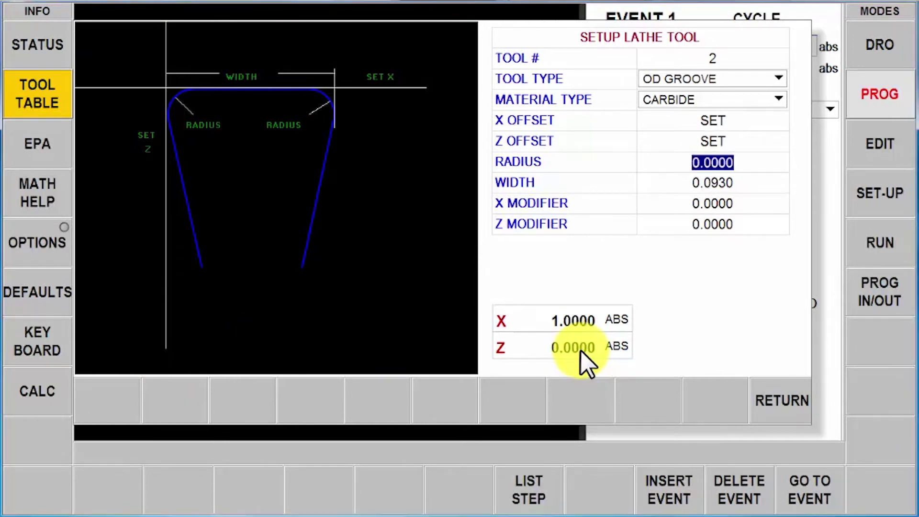
left_click(804, 400)
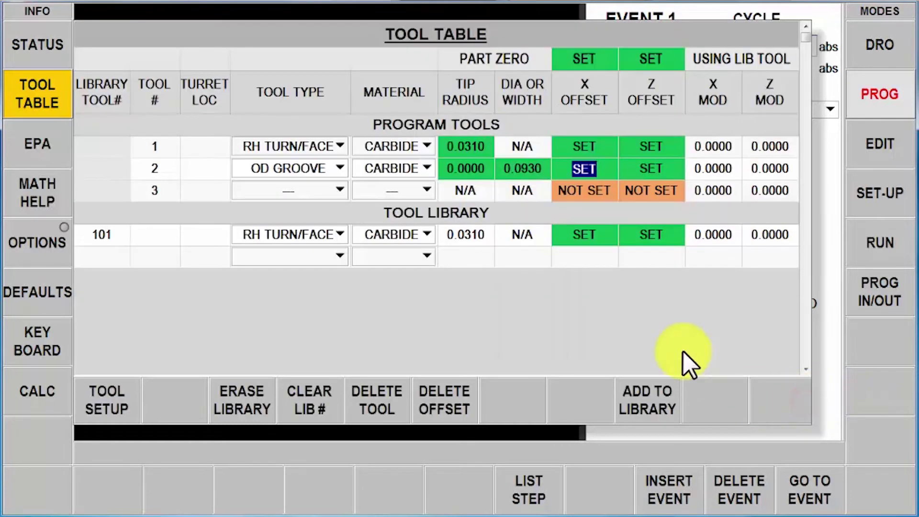
Add tool 2 to the tool library as library tool 102.
left_click(647, 397)
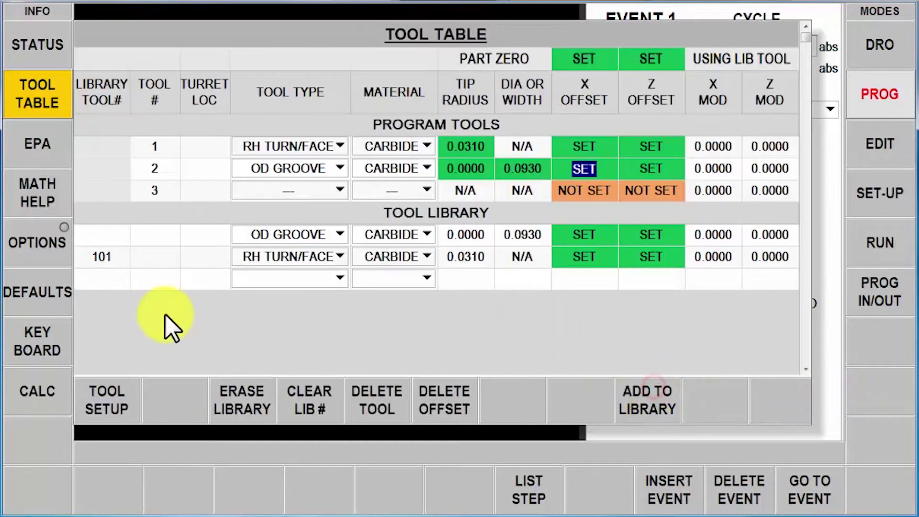
left_click(97, 239)
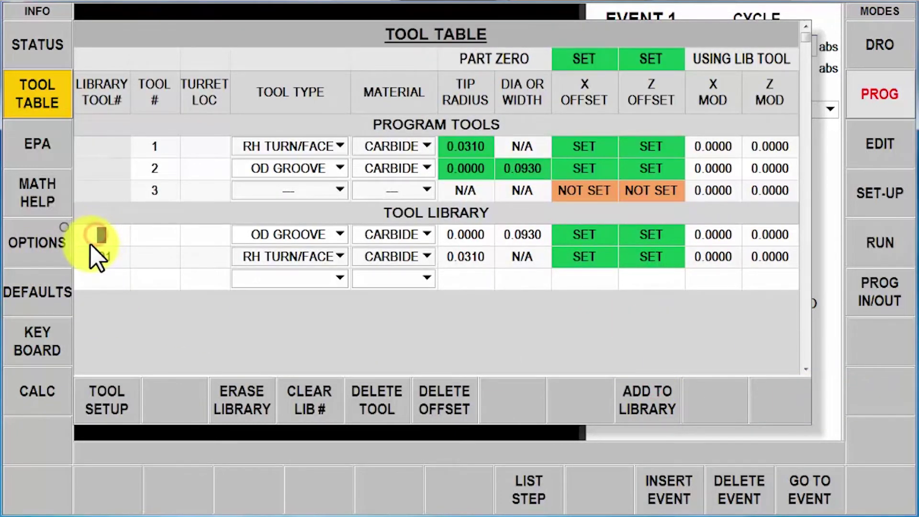
type("102")
key("Return")
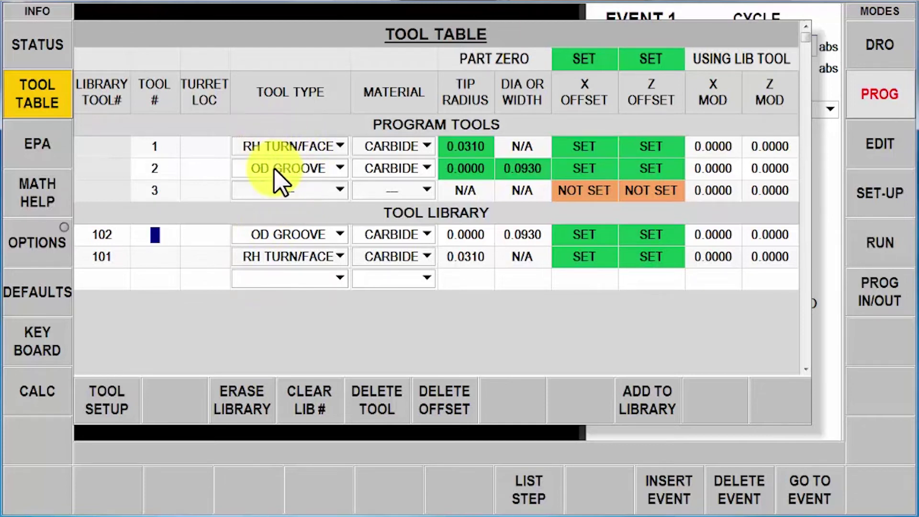
Make tool 3 a THREAD OD carbide tool.
left_click(341, 189)
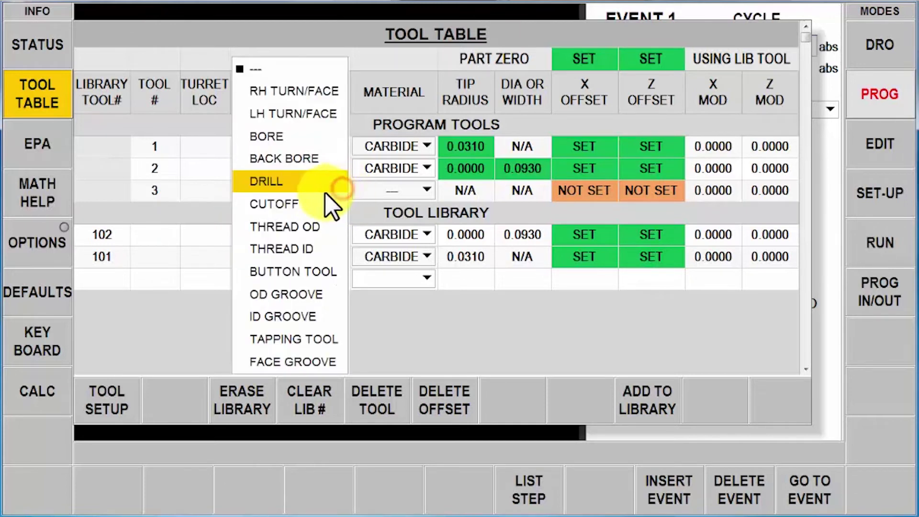
left_click(309, 232)
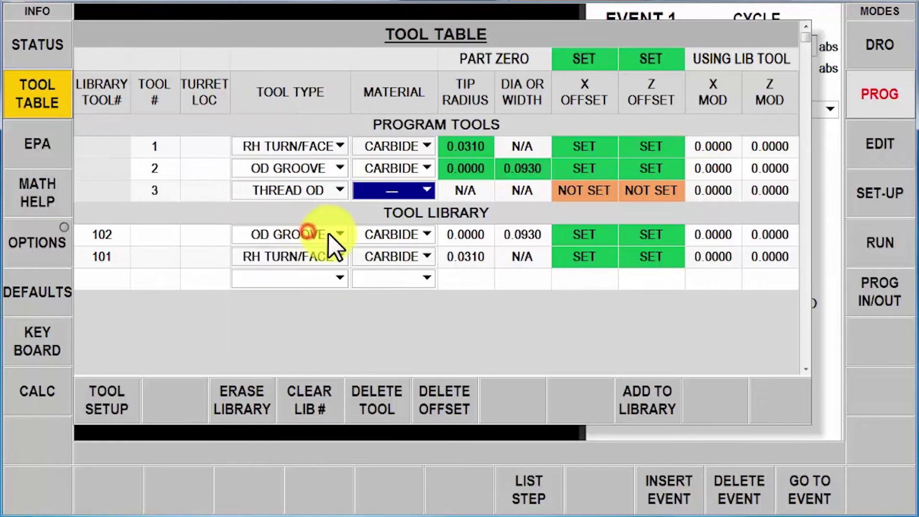
left_click(410, 190)
left_click(401, 238)
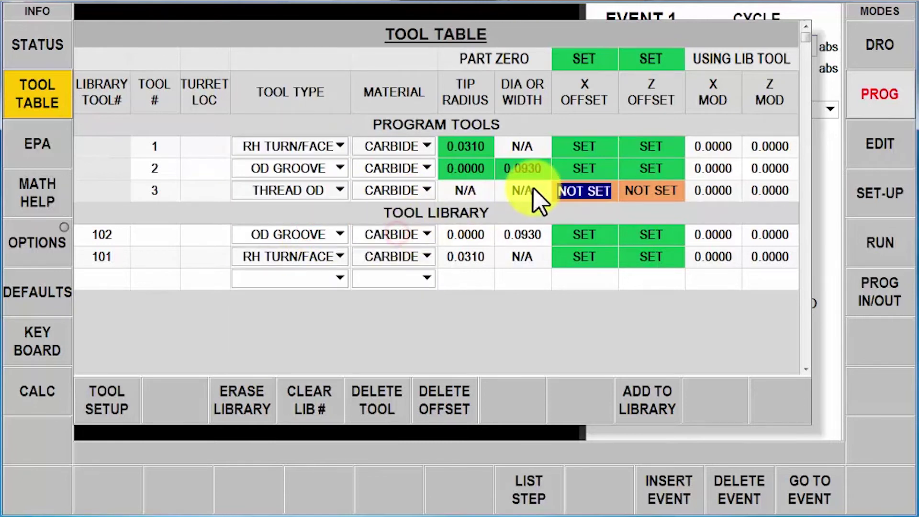
Set tool 3's X offset to 1 and Z offset to 0 in Tool Setup.
left_click(113, 400)
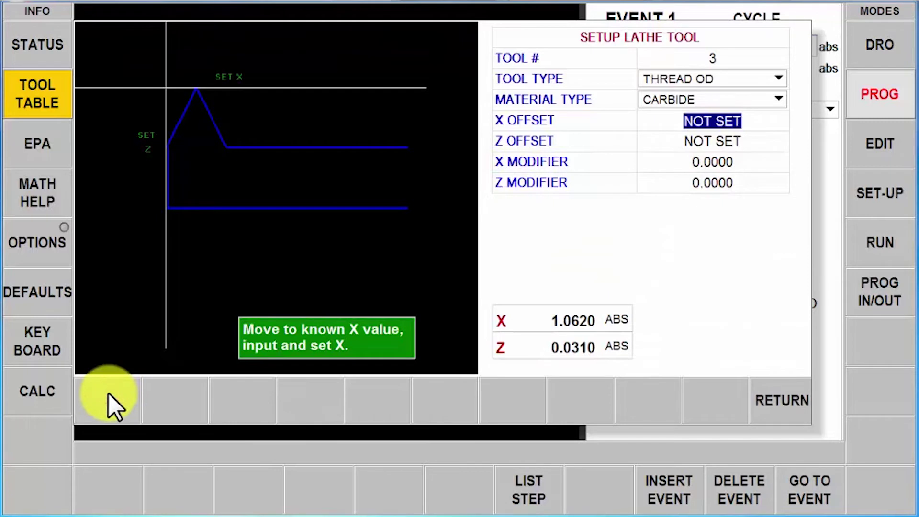
type("1")
key("Return")
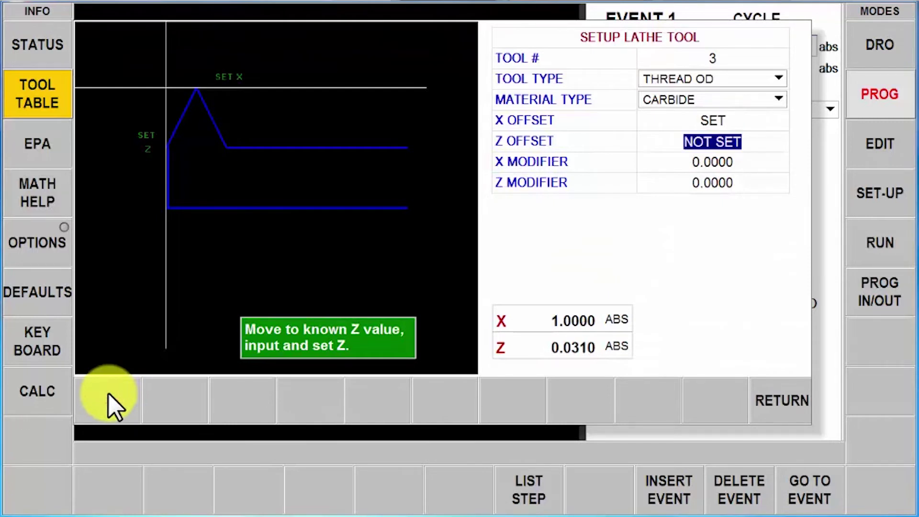
type("0")
key("Return")
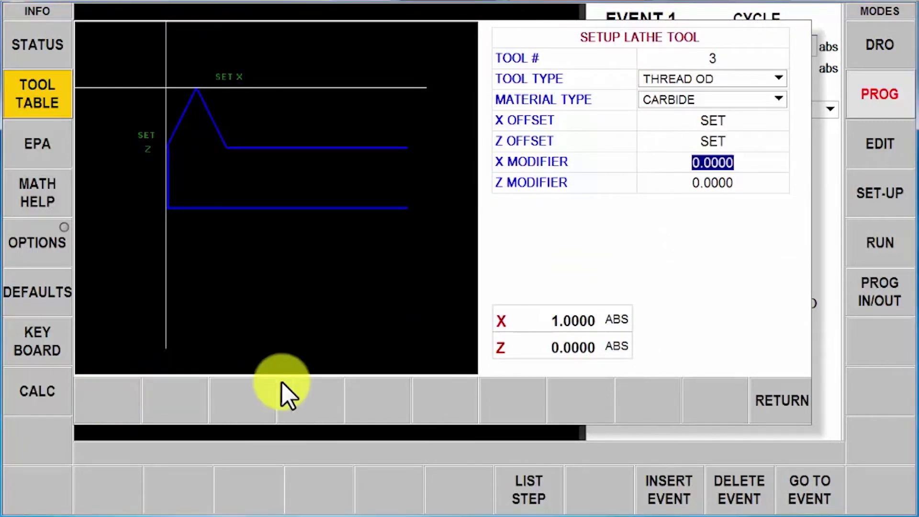
left_click(784, 415)
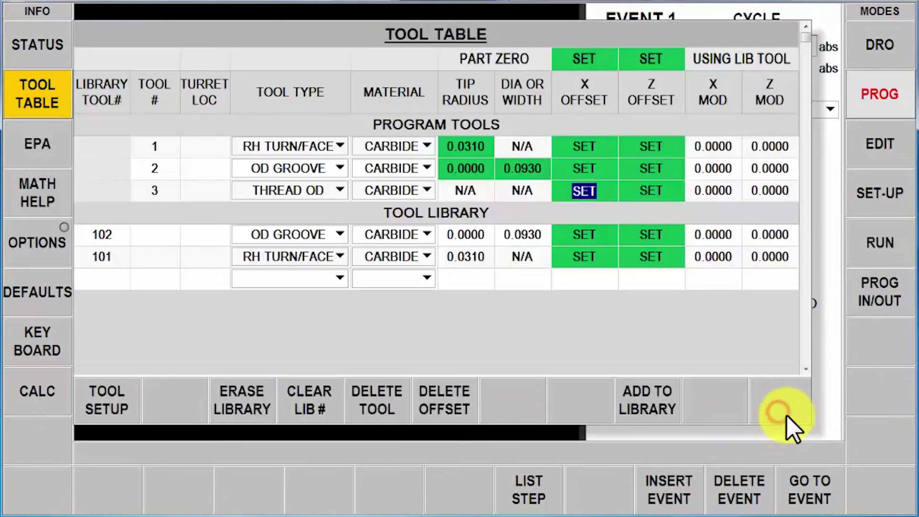
Add tool 3 to the tool library and select its row's tool number cell for 103.
left_click(581, 189)
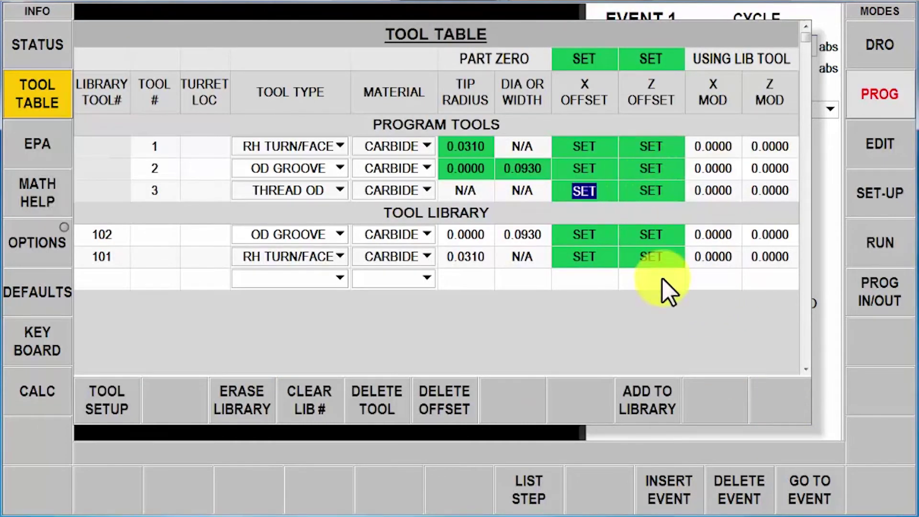
left_click(656, 402)
left_click(656, 401)
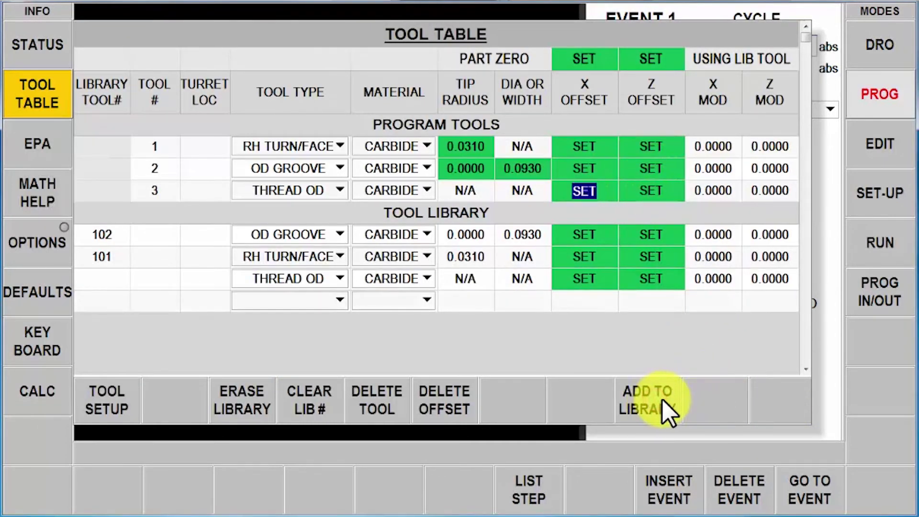
left_click(112, 290)
left_click(107, 282)
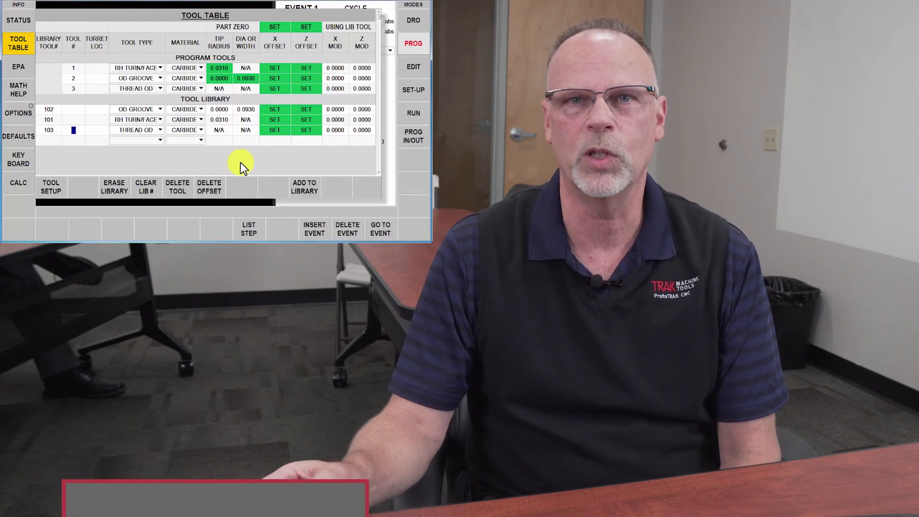
left_click(306, 27)
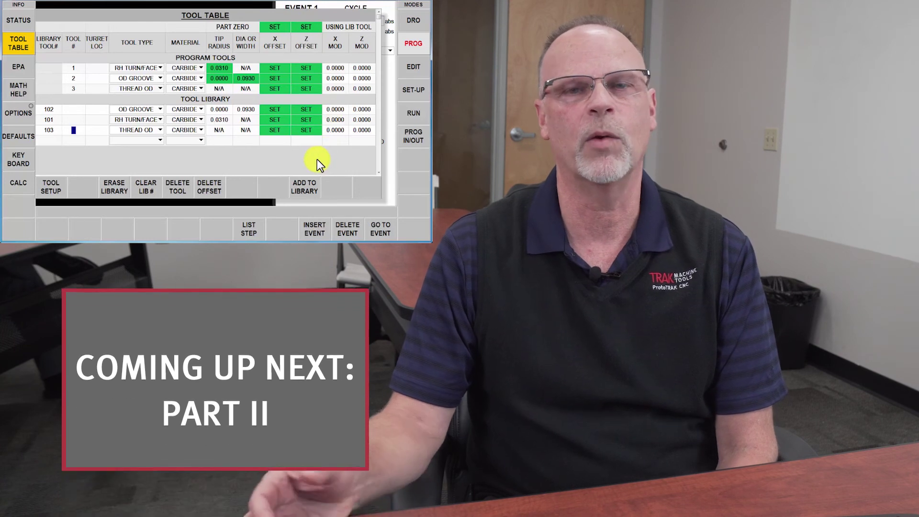